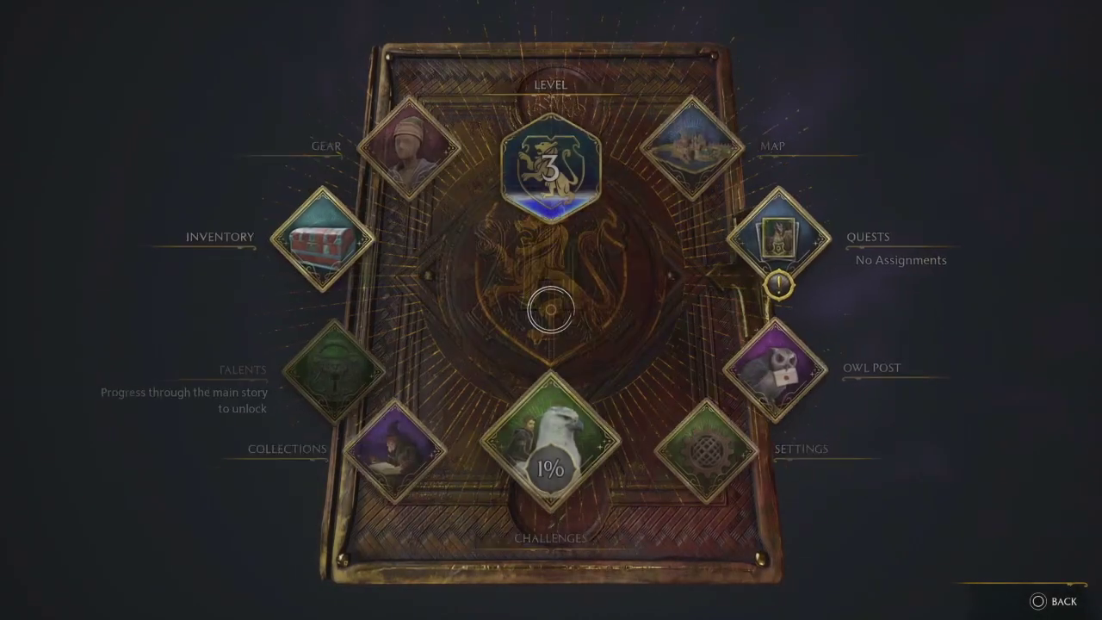
- Lower Music Volume from 80 to 10 in Audio Options, then return to Display Options
left_click(737, 498)
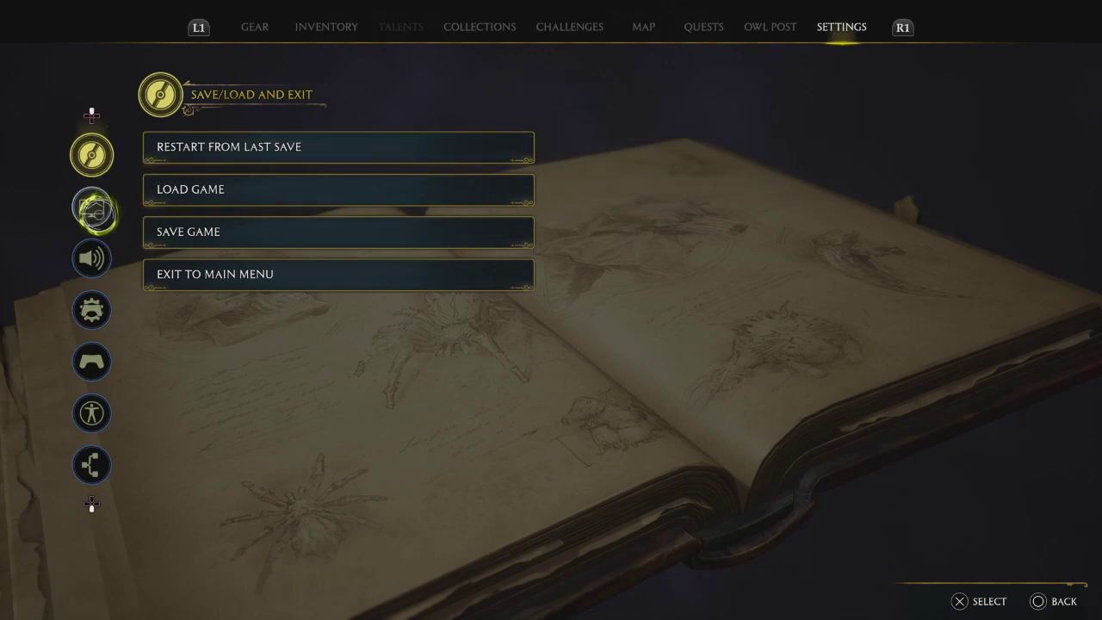
left_click(91, 204)
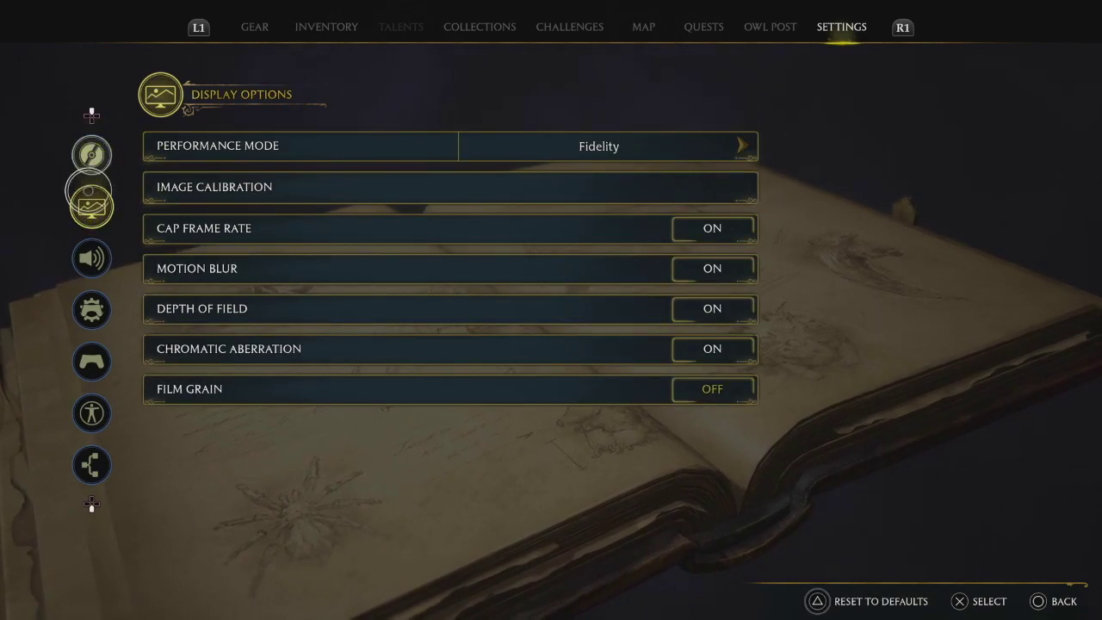
left_click(91, 258)
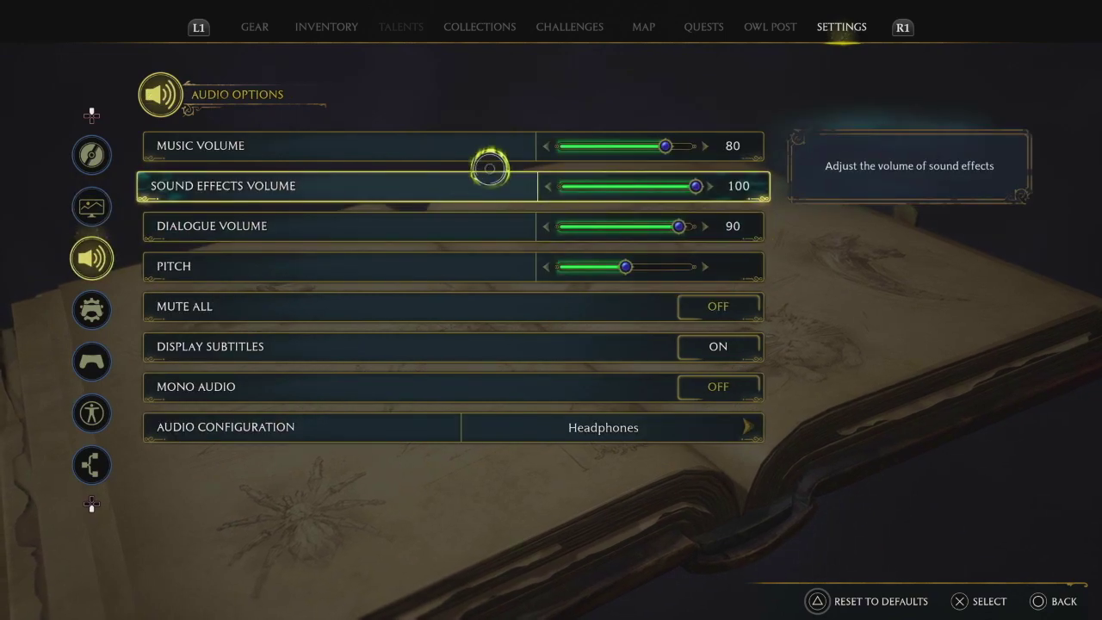
left_click(576, 144)
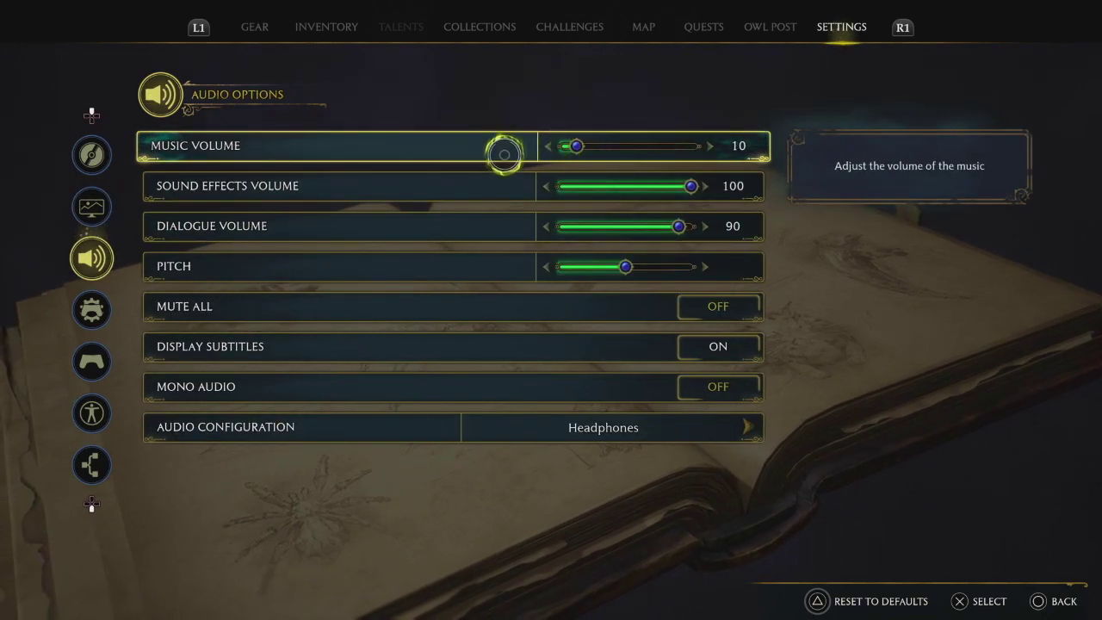
left_click(90, 207)
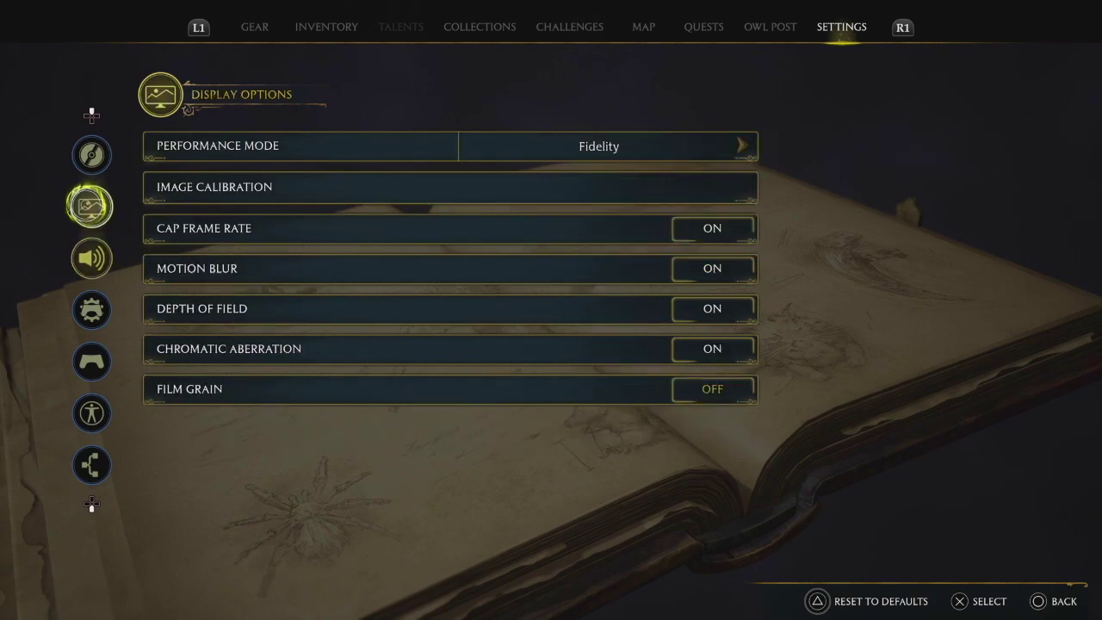
left_click(360, 129)
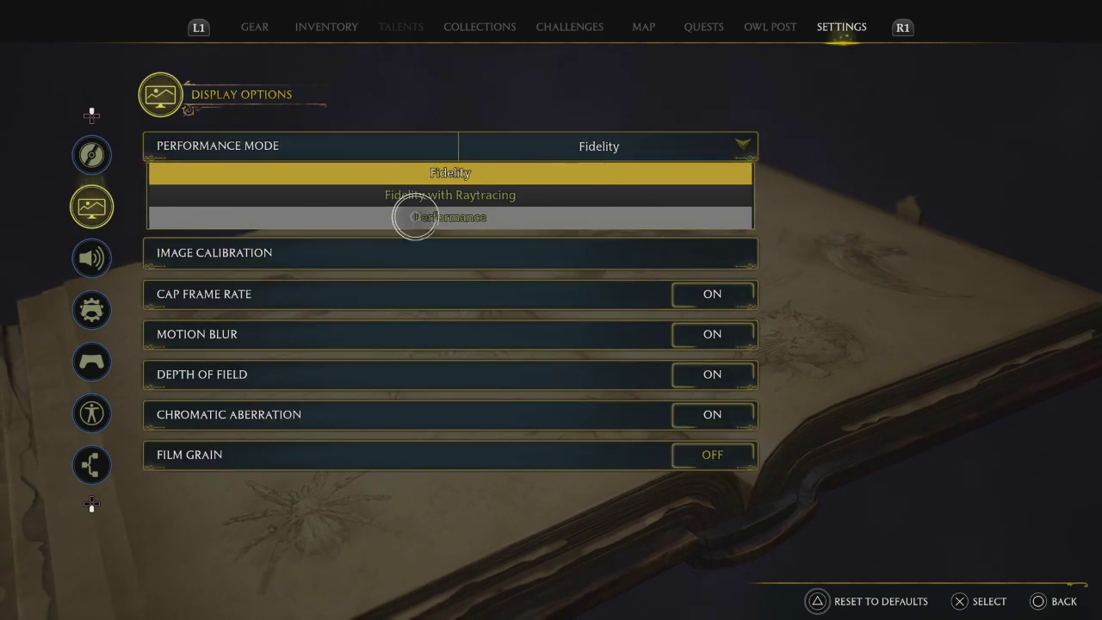
left_click(437, 217)
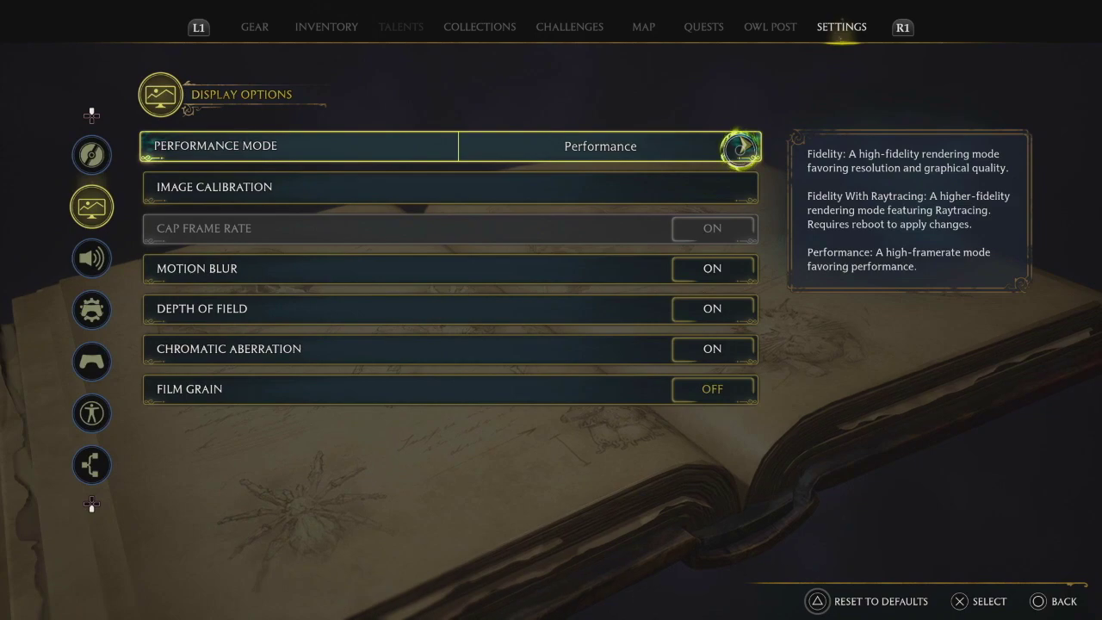
left_click(741, 148)
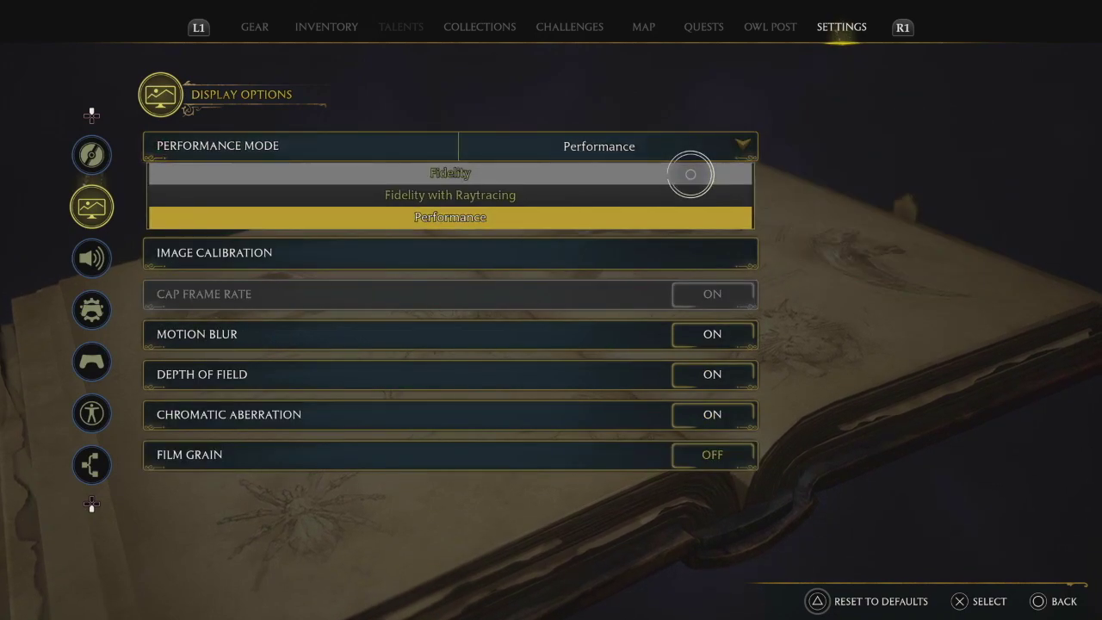
left_click(691, 174)
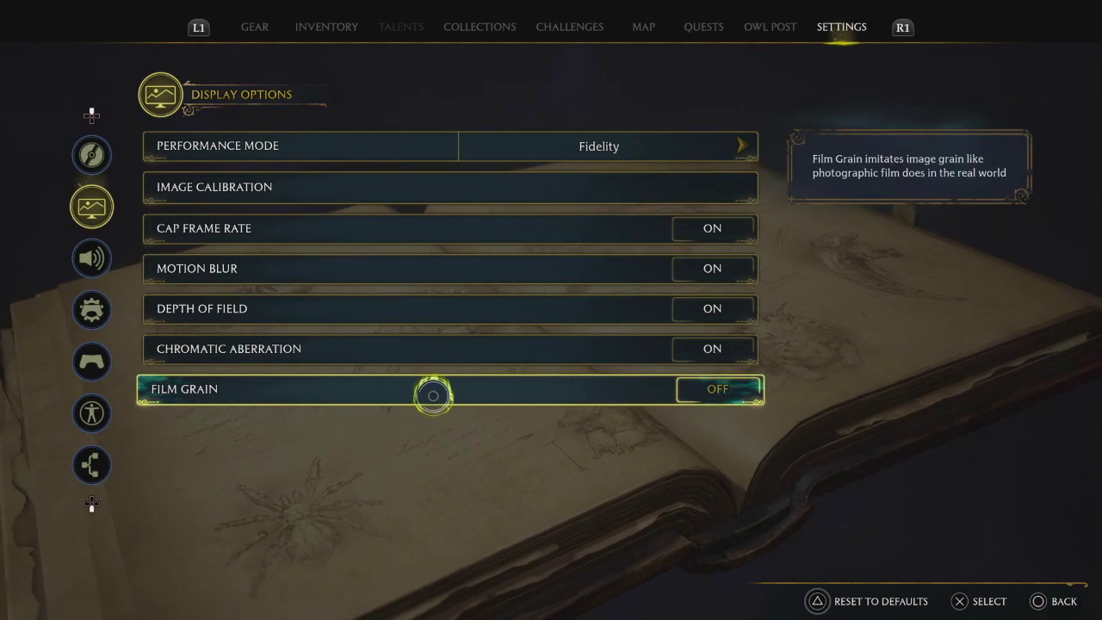
- Check the Audio Configuration choices, leave it on Headphones, and close settings to the Field Guide
left_click(86, 258)
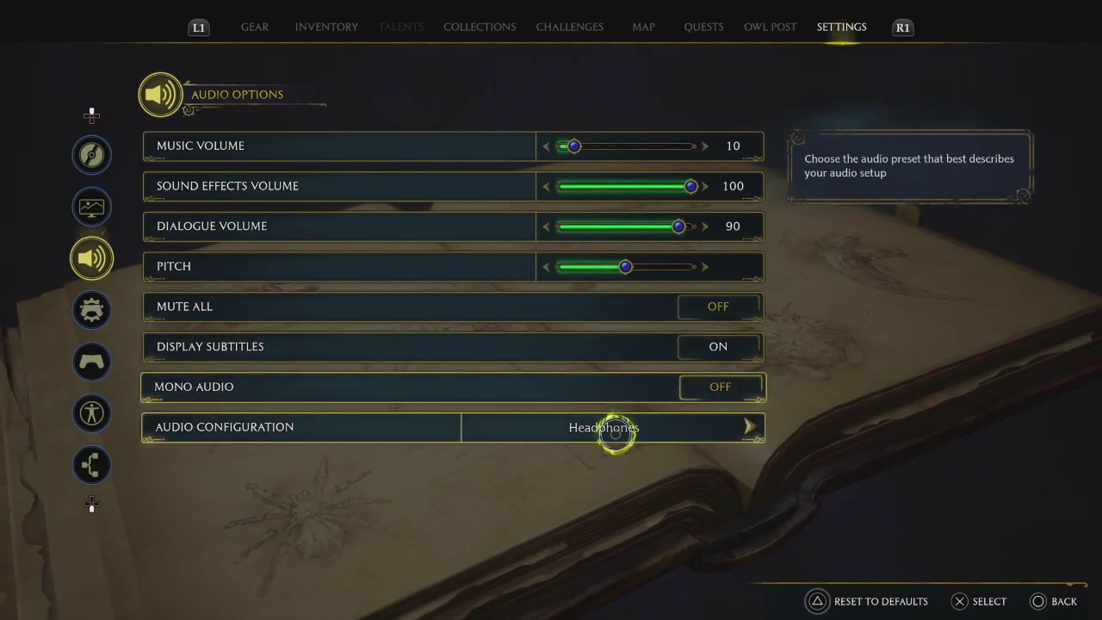
left_click(615, 433)
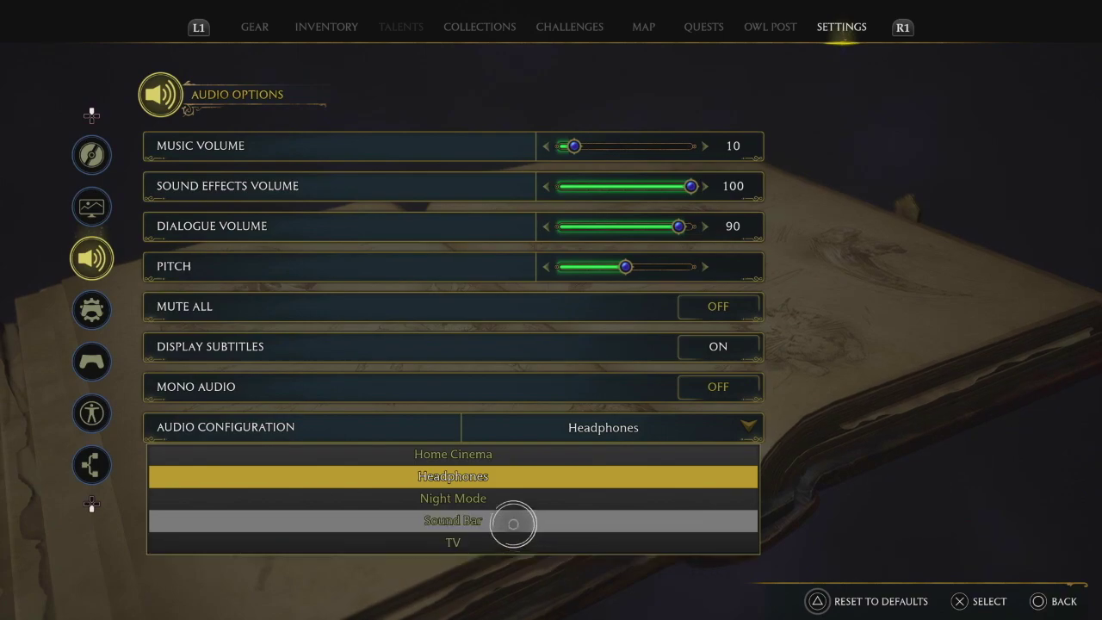
key("Escape")
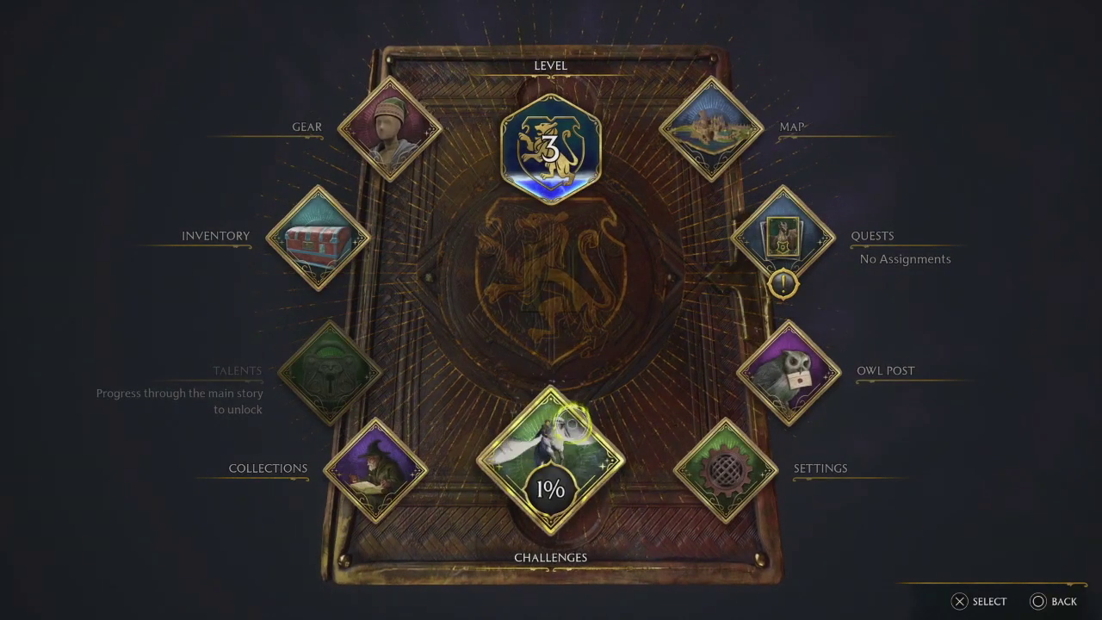
- Reopen settings on the Gameplay Options page with Difficulty Normal
left_click(732, 465)
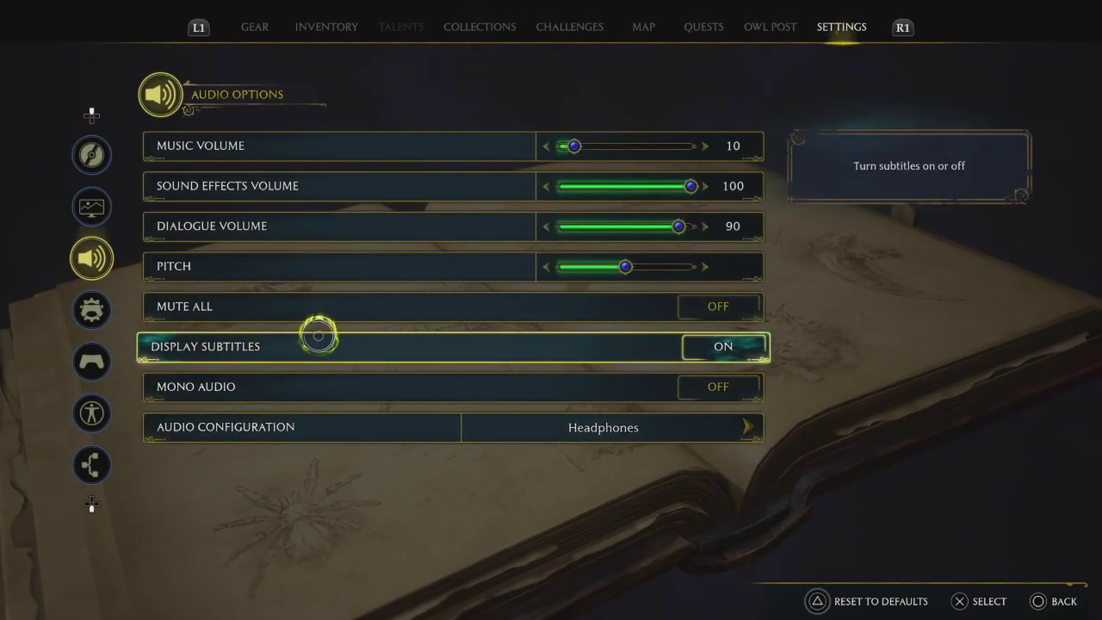
left_click(92, 310)
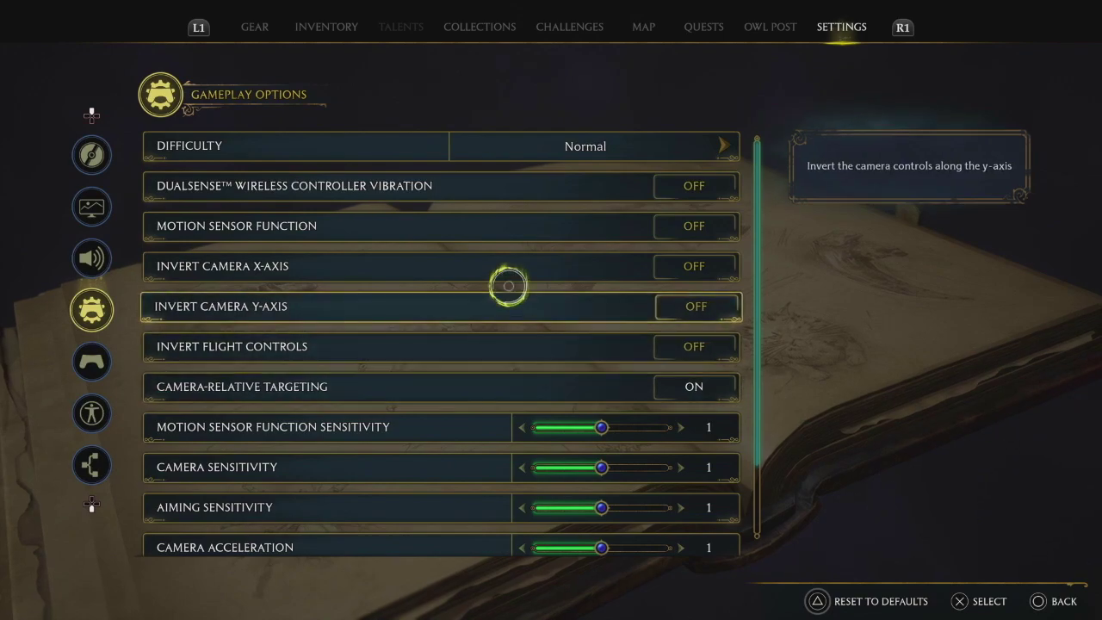
- Review the camera and aiming settings at 1, then bring up Control Options
scroll(504, 222, "down", 2)
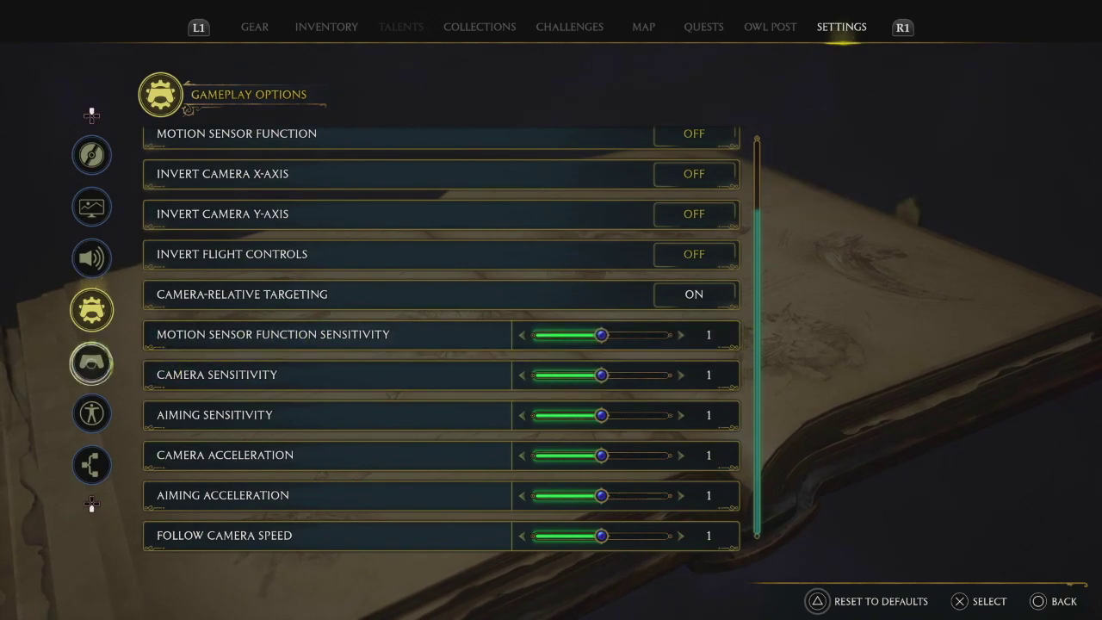
left_click(95, 366)
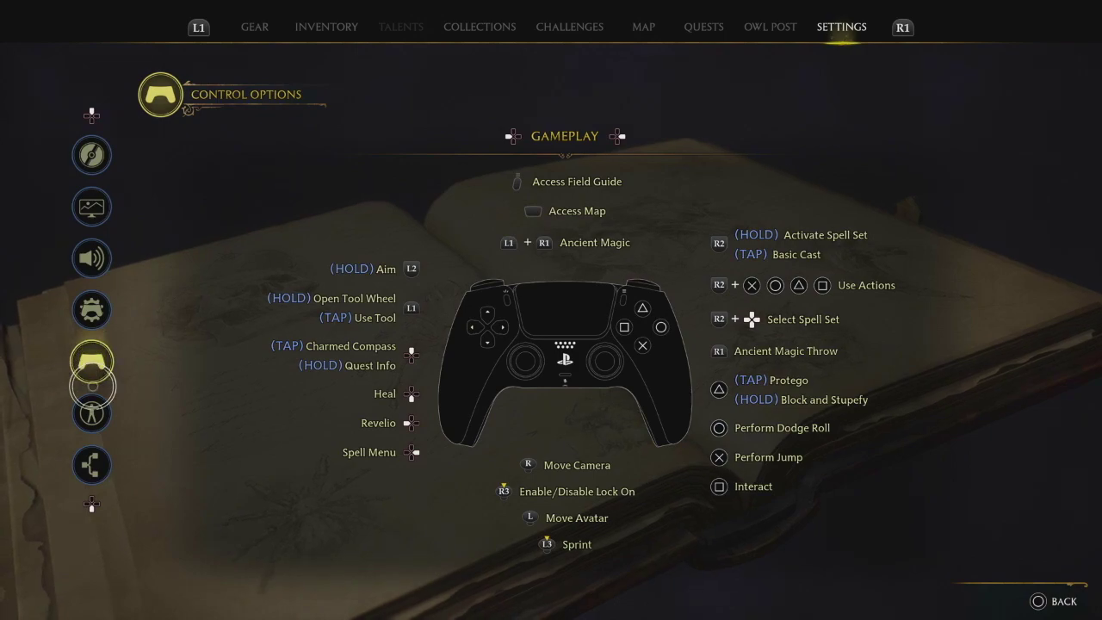
- Show Accessibility Options with Menu Reader Off and Camera Shake 0.5
left_click(92, 413)
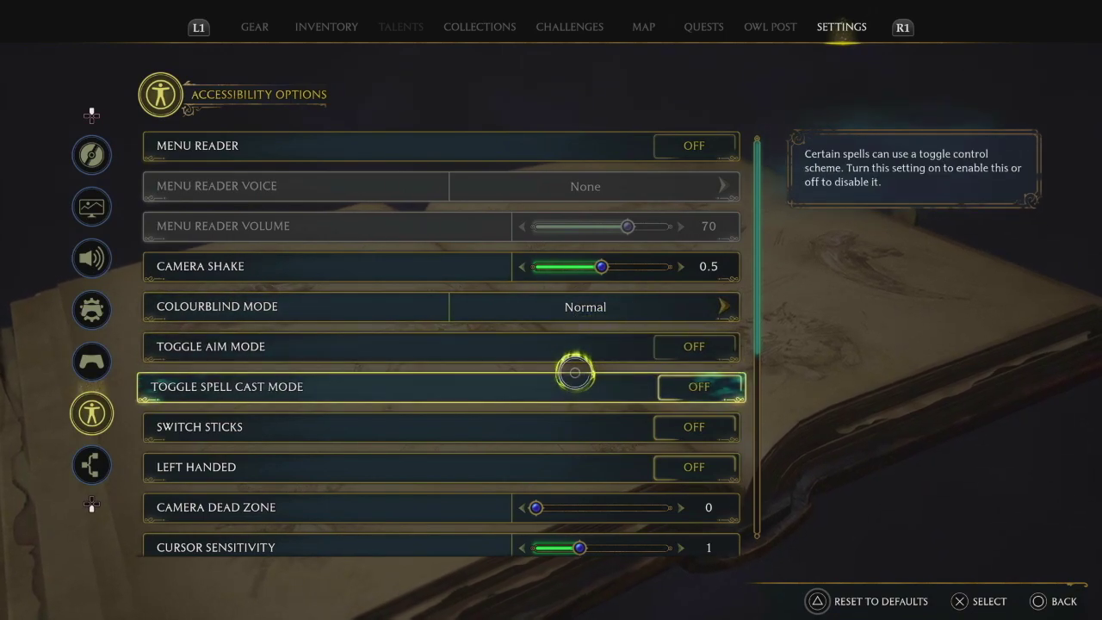
- Scroll through the full Accessibility Options list to review its entries
scroll(540, 518, "down", 6)
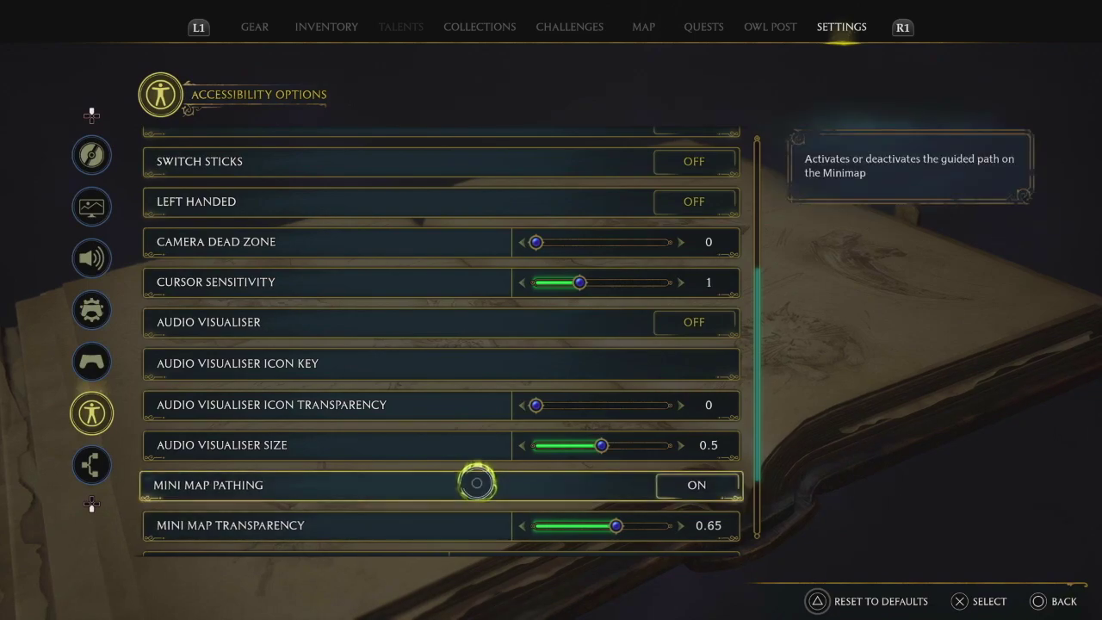
scroll(476, 481, "down", 3)
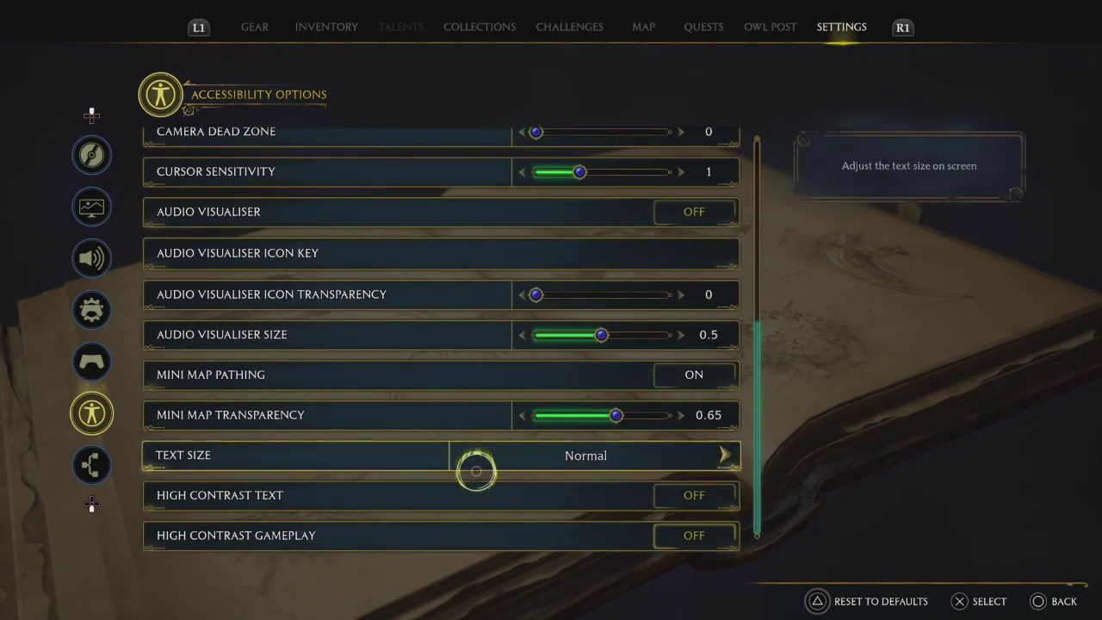
scroll(485, 262, "up", 1)
scroll(485, 262, "up", 6)
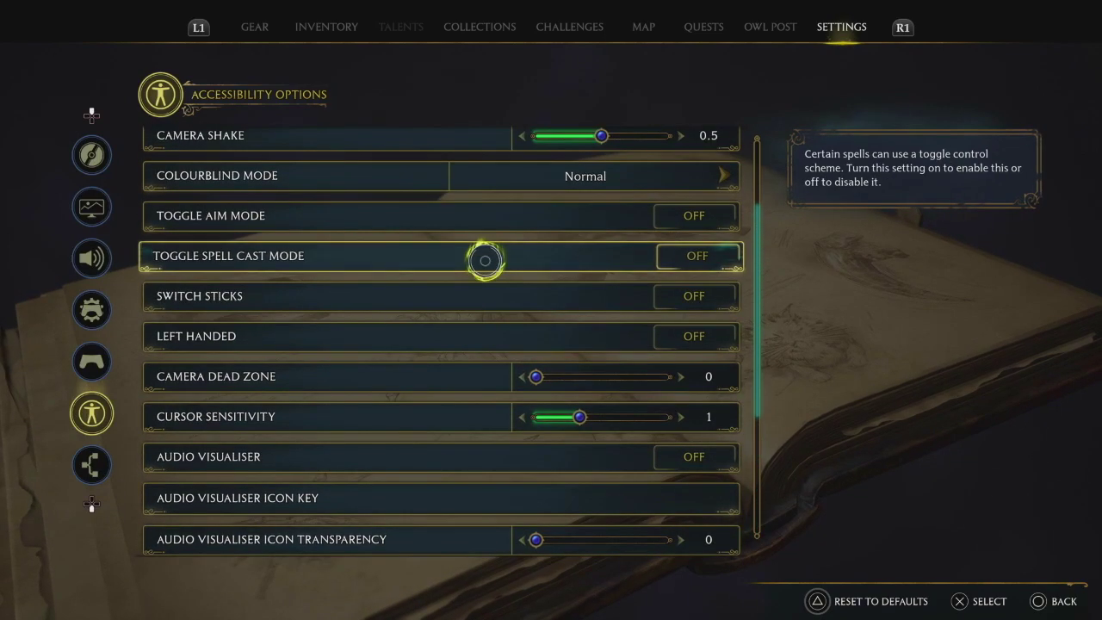
scroll(413, 336, "down", 4)
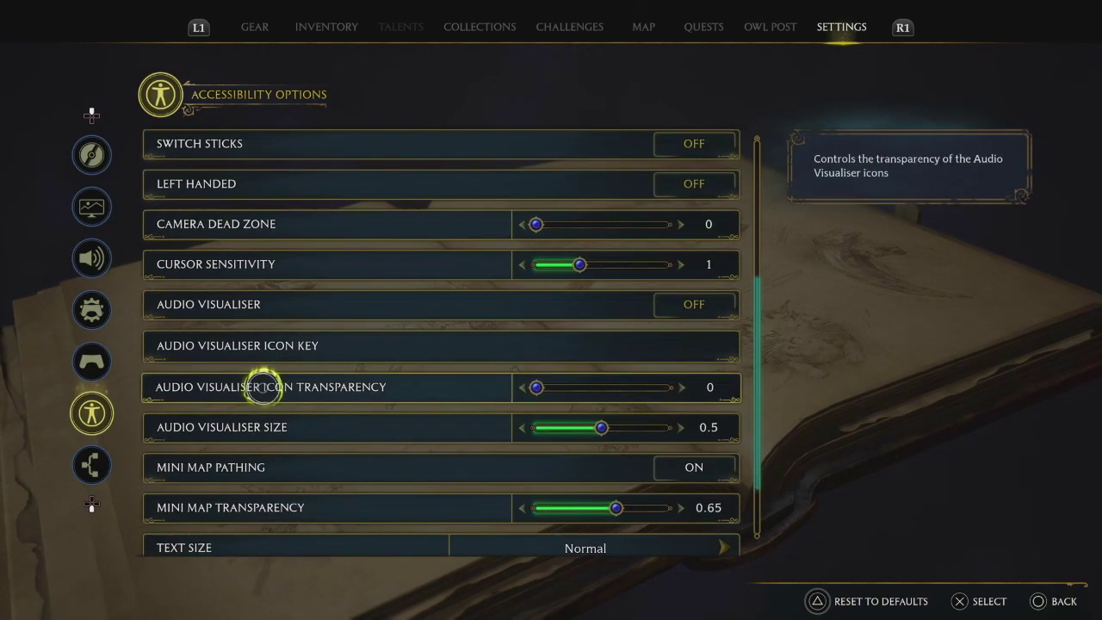
- Review User Interface Options, all HUD toggles on, and close settings
left_click(84, 468)
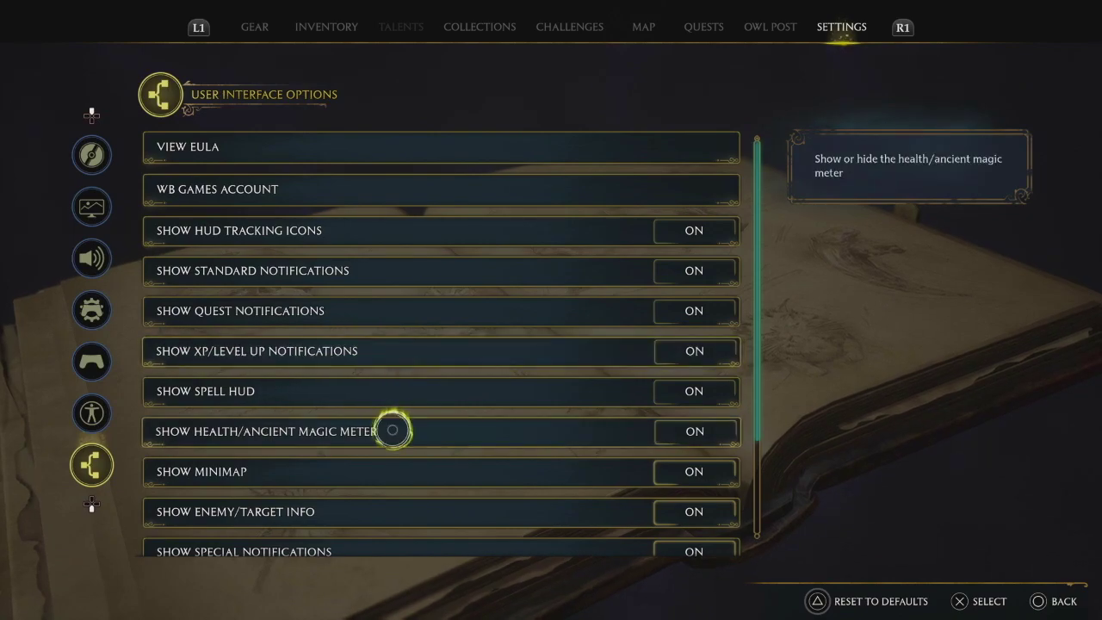
scroll(284, 429, "down", 3)
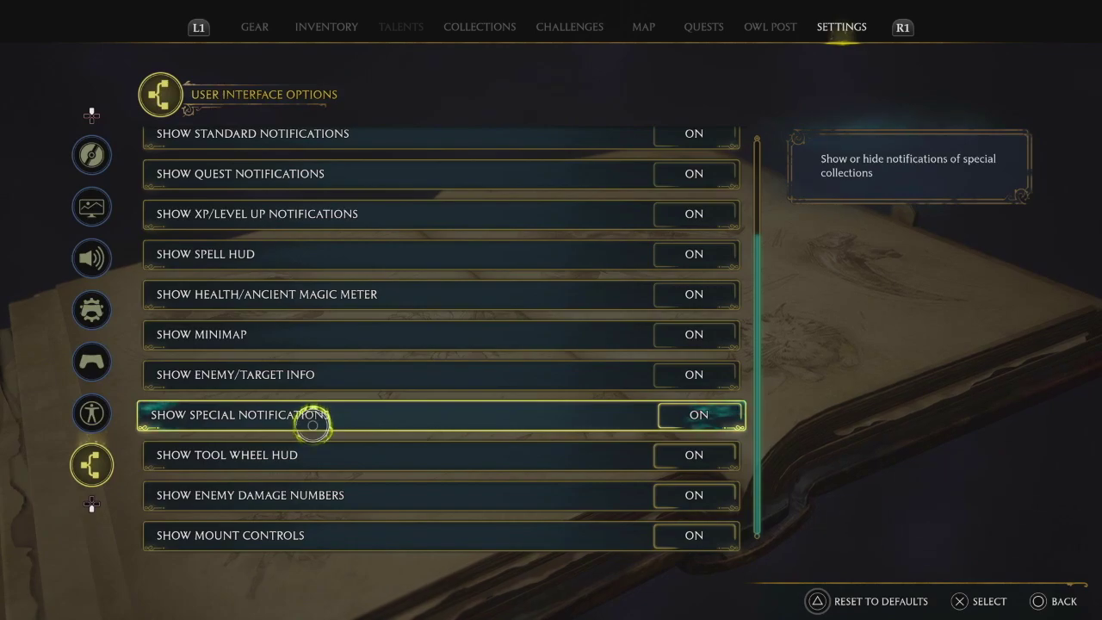
key("Escape")
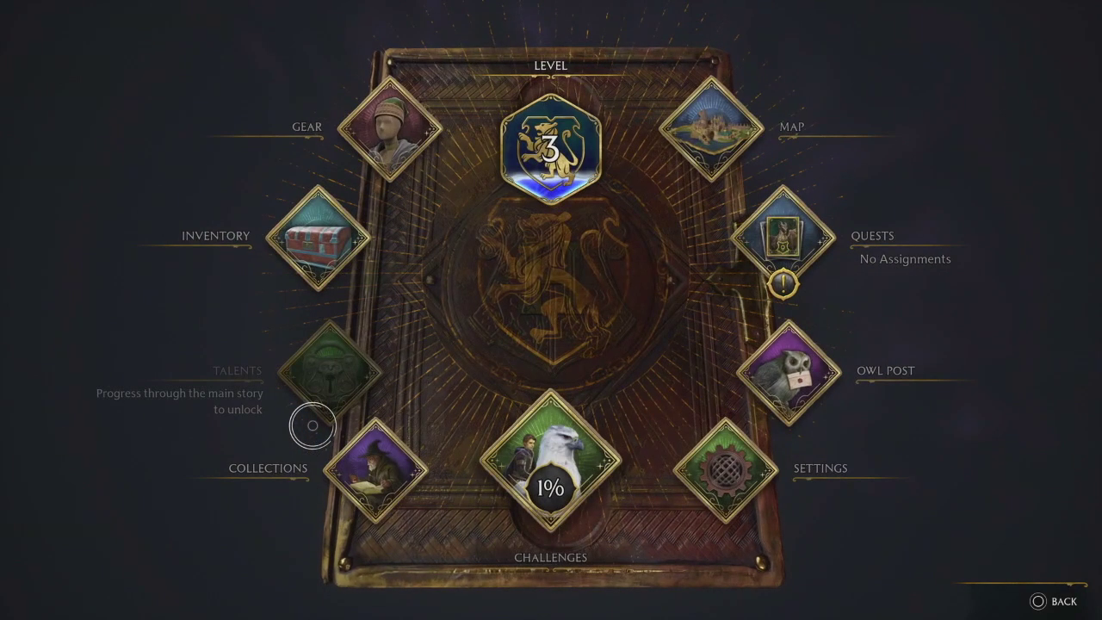
- Exit the Field Guide and run the student through the courtyard and arcade to the balcony
key("Escape")
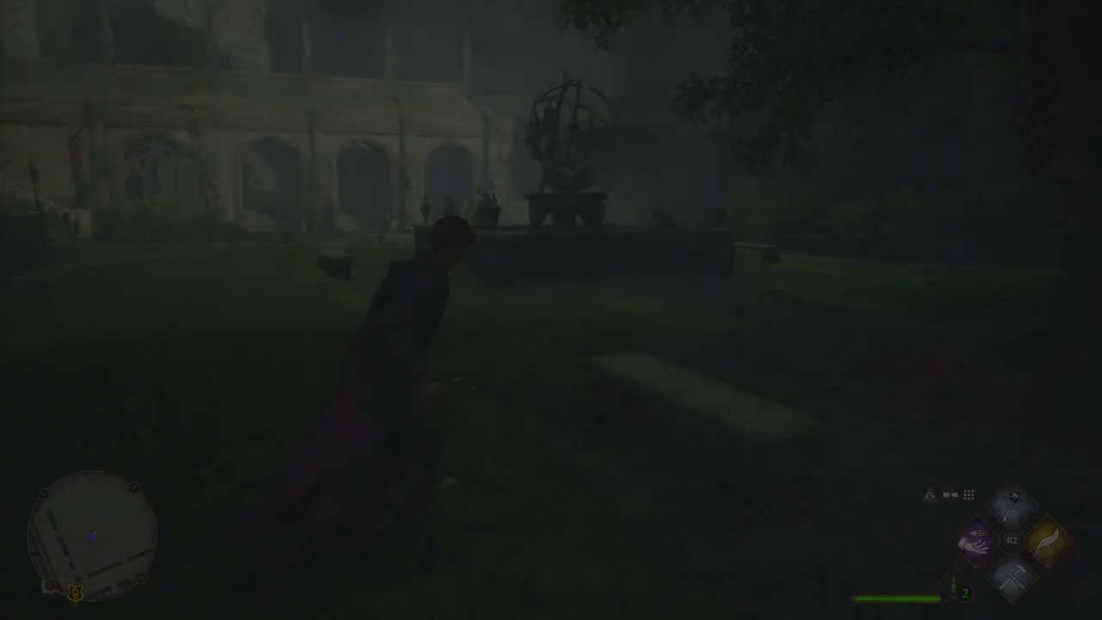
key("w")
key("w")
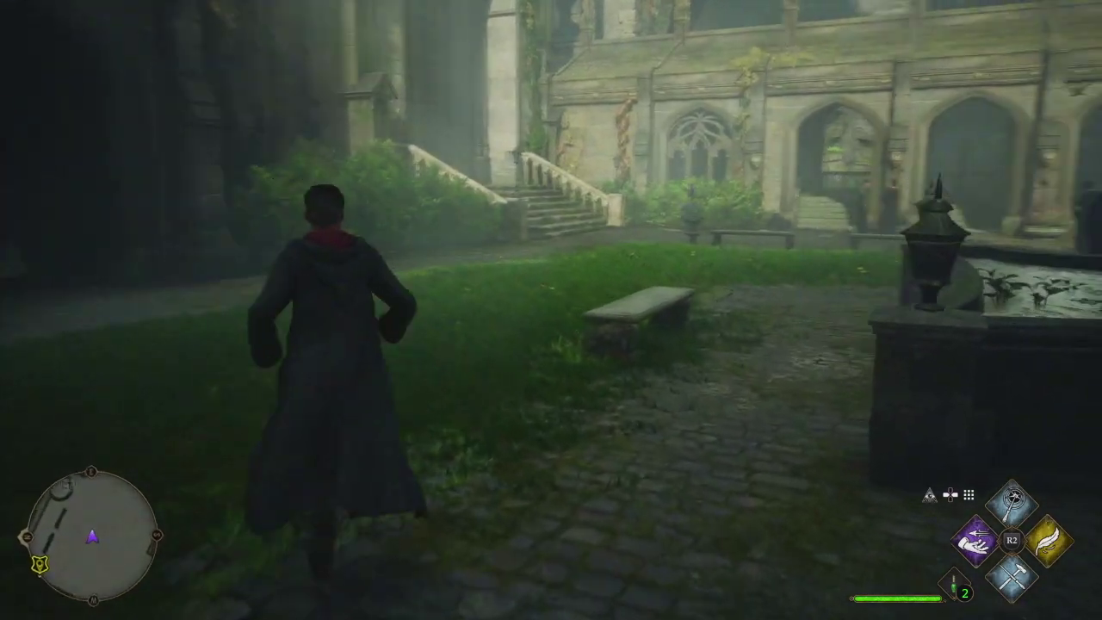
key("w")
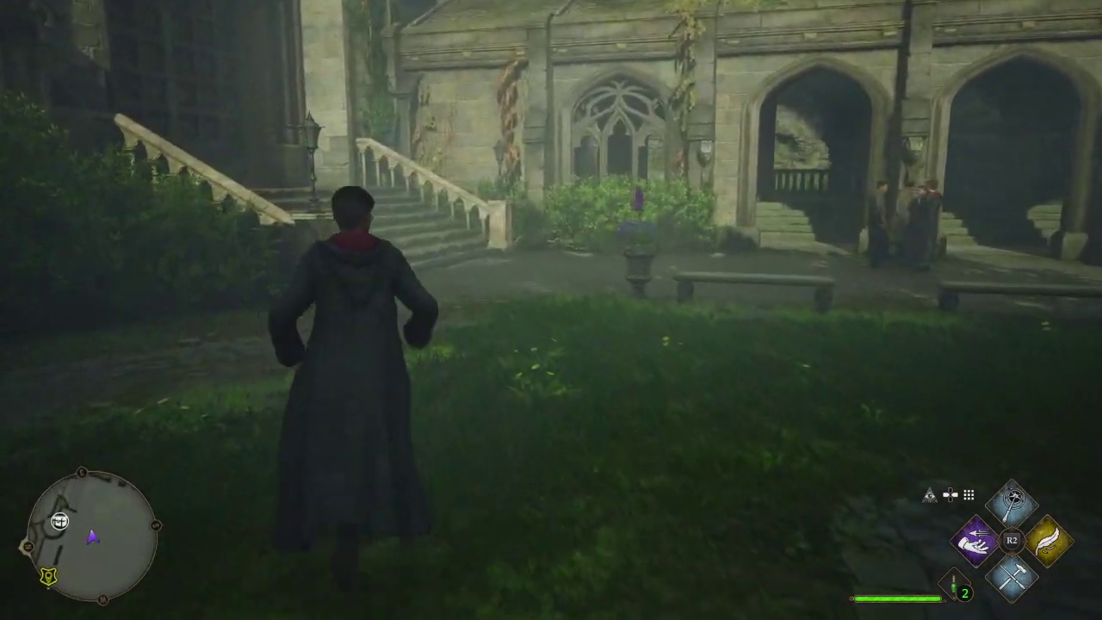
key("w")
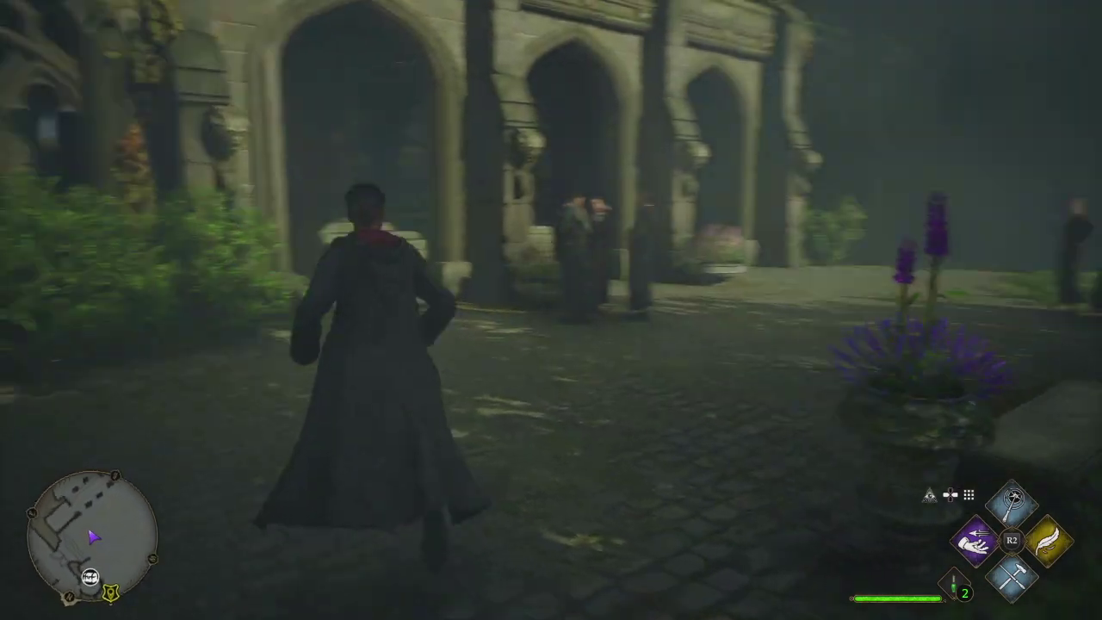
key("w")
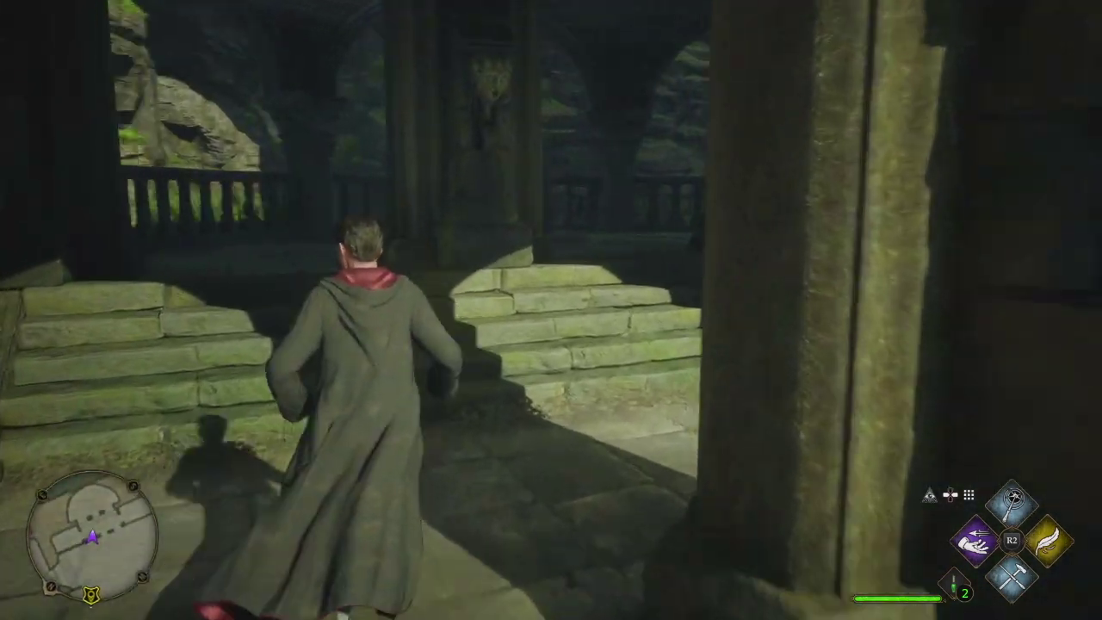
key("w")
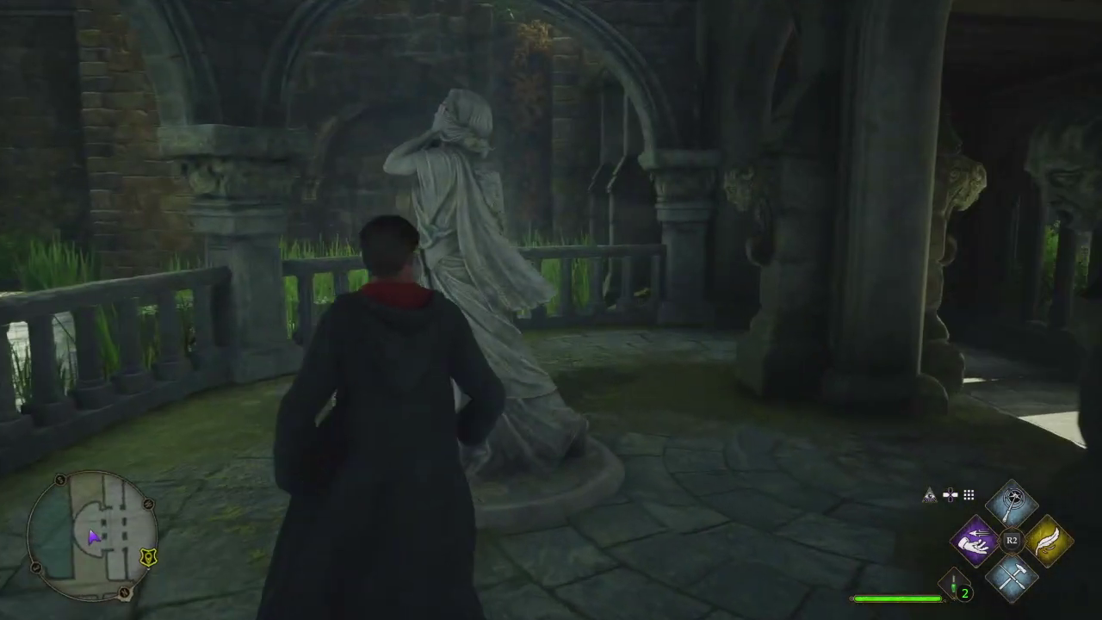
key("s")
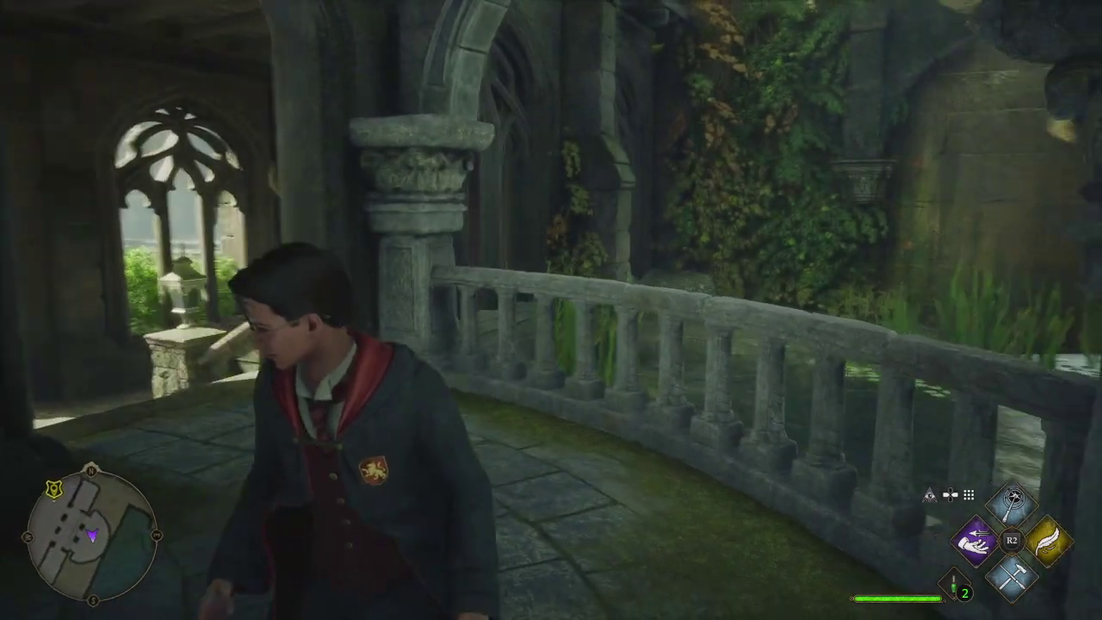